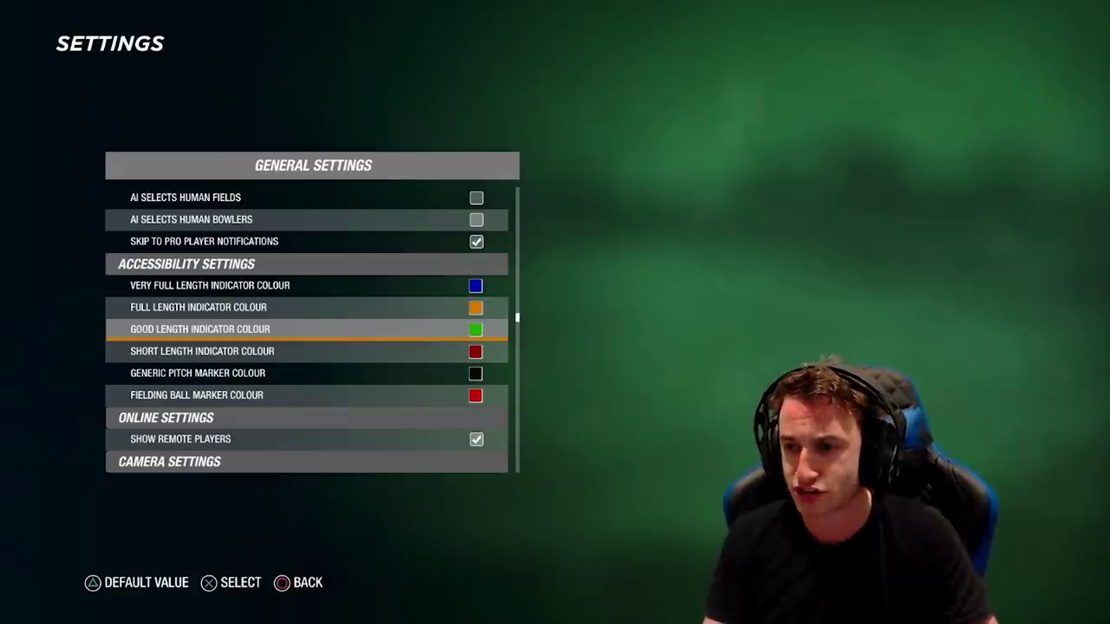
key("Up")
key("Up")
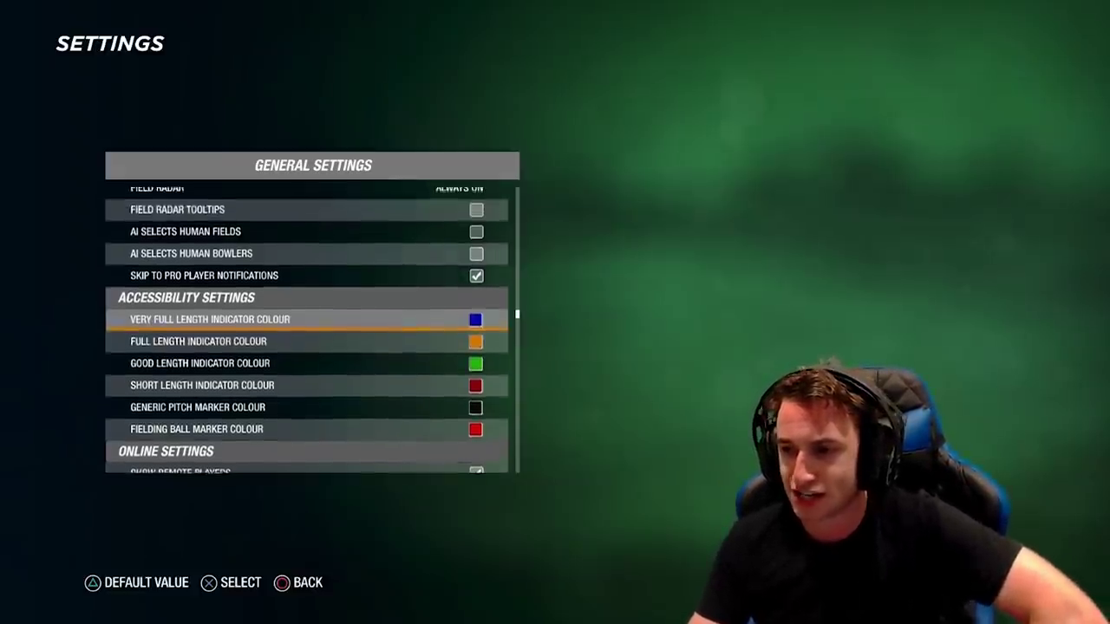
key("Down")
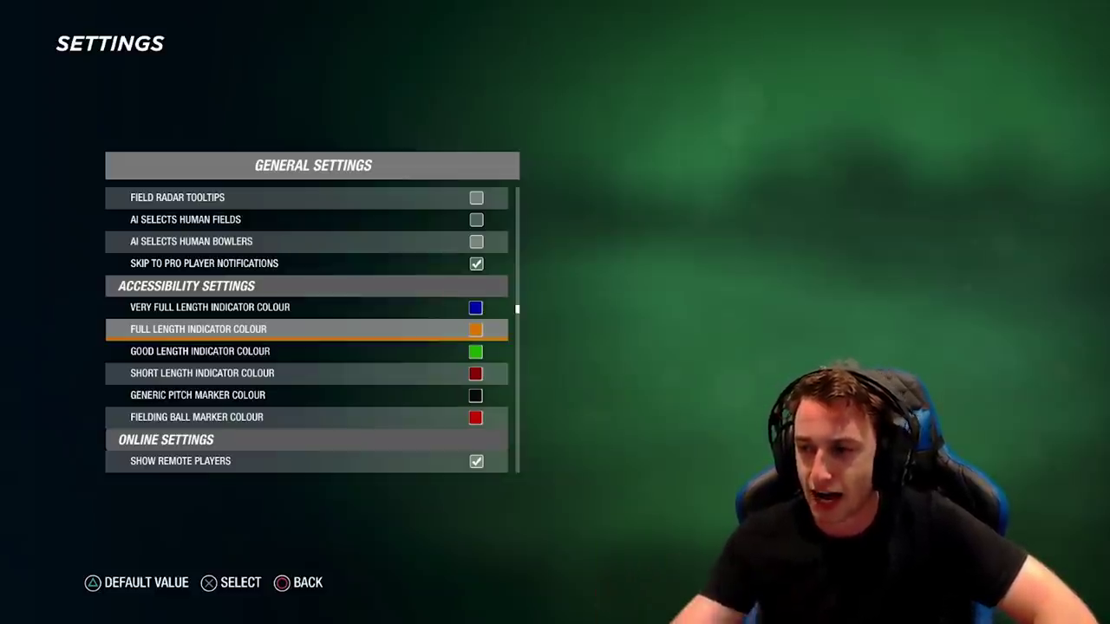
key("Up")
key("Down")
key("Down")
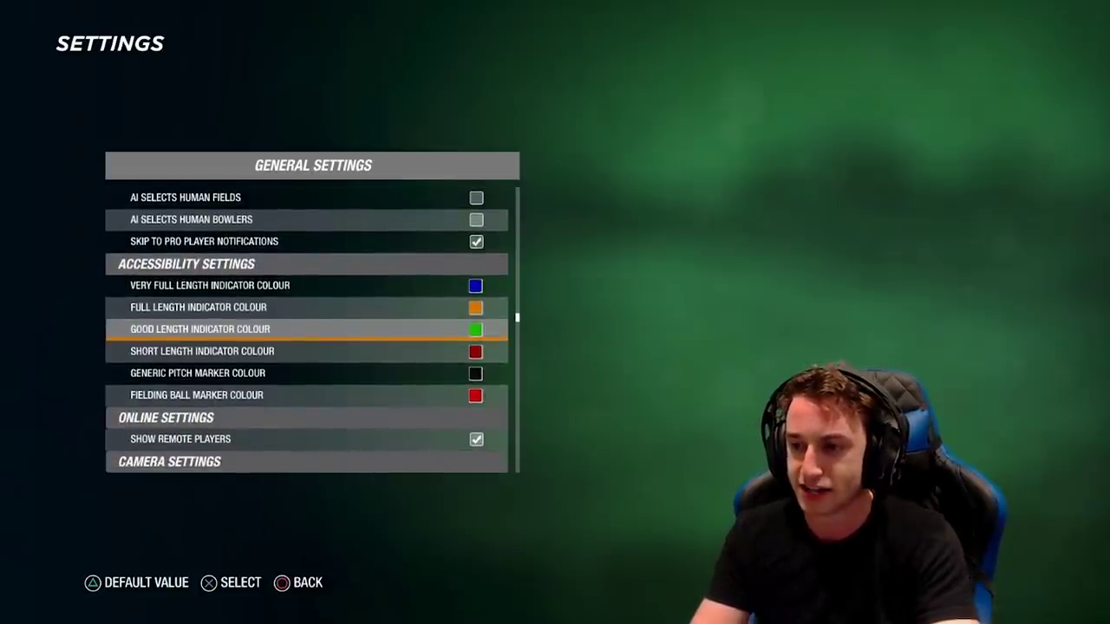
key("Up")
key("Up")
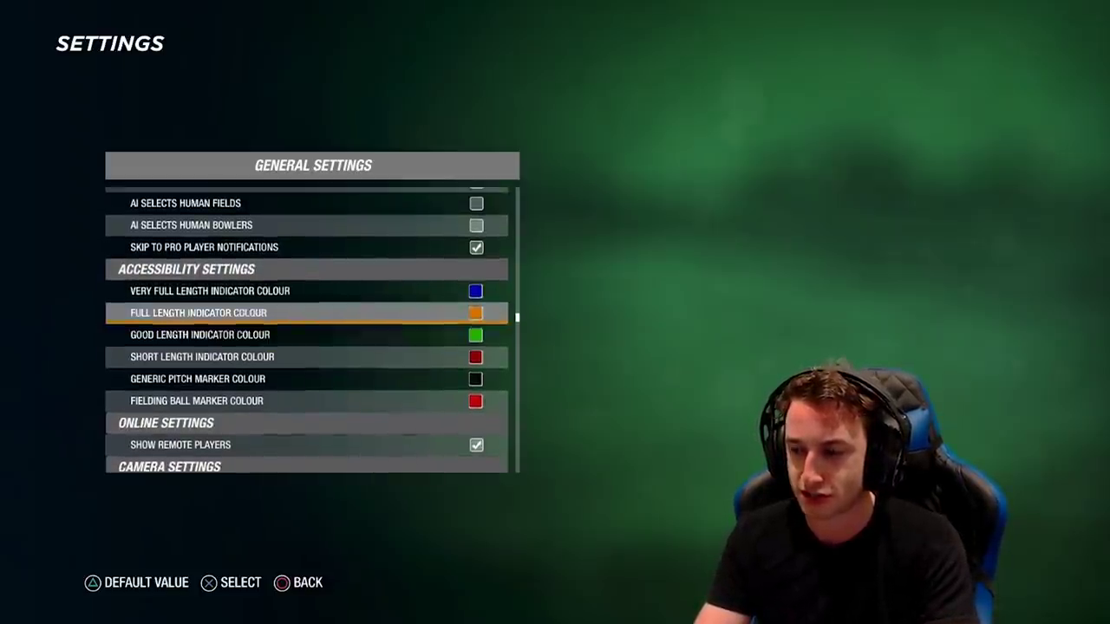
key("Down")
key("Down")
key("Down")
key("Return")
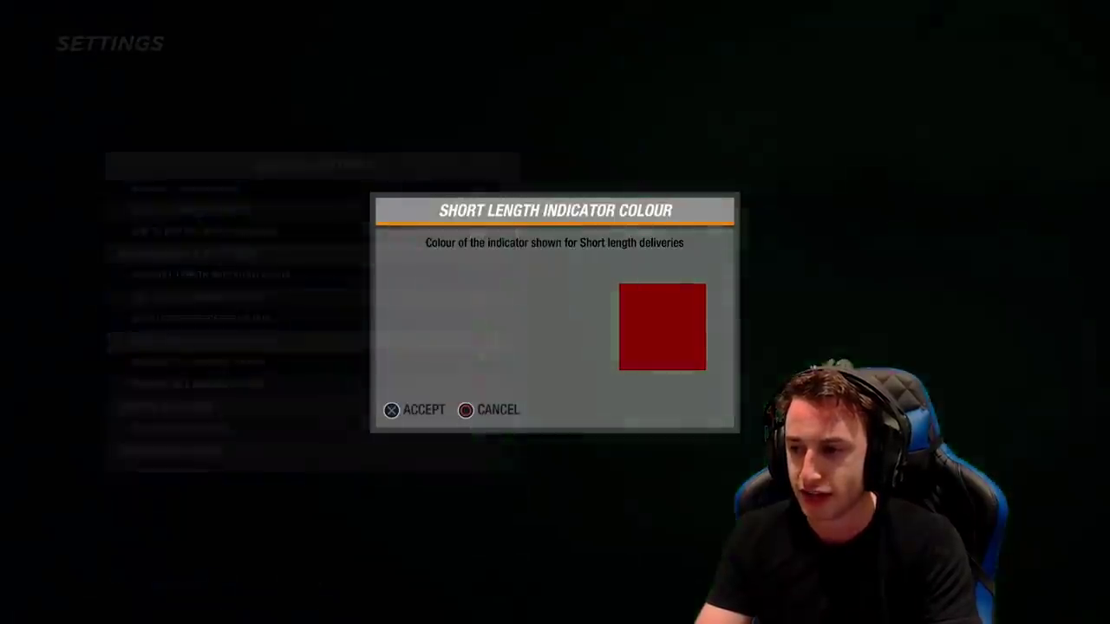
key("Escape")
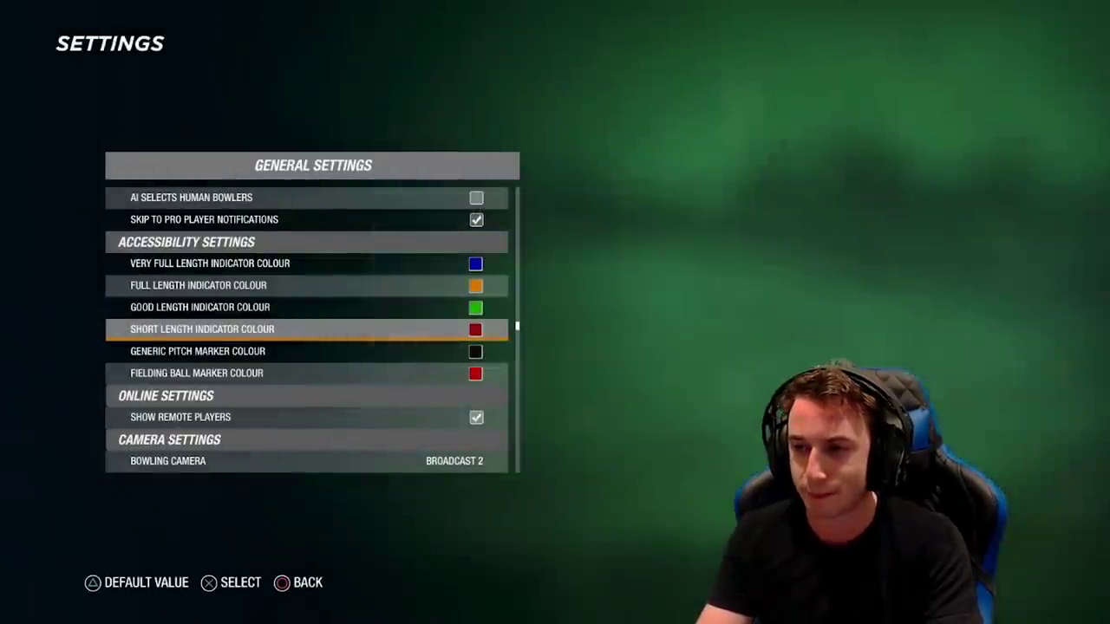
key("Up")
key("Up")
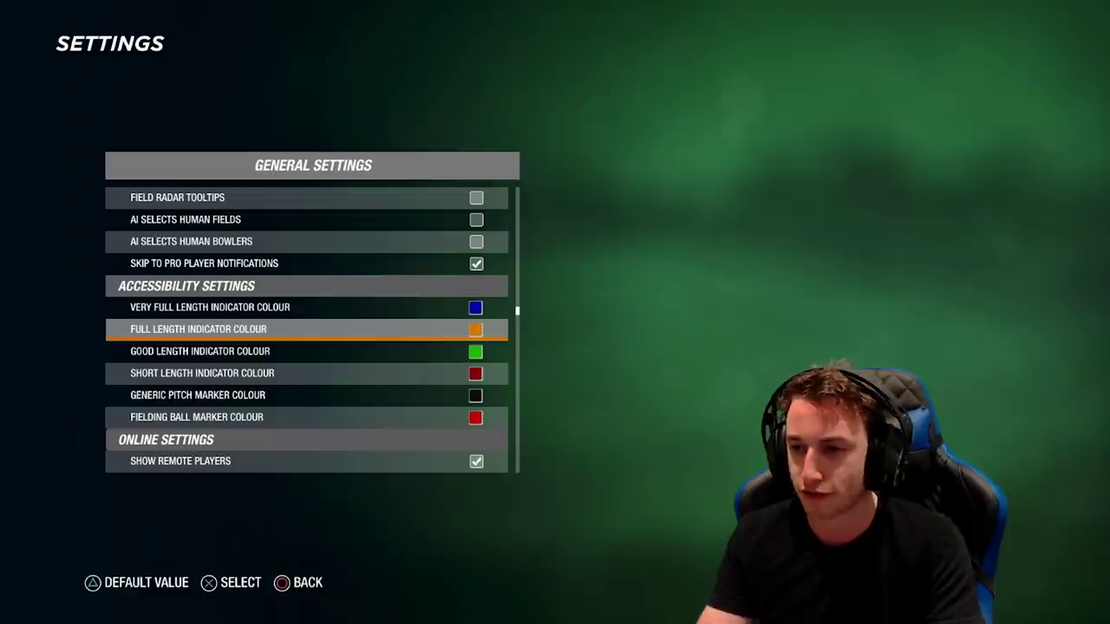
key("Up")
key("Down")
key("Down")
key("Down")
key("Down")
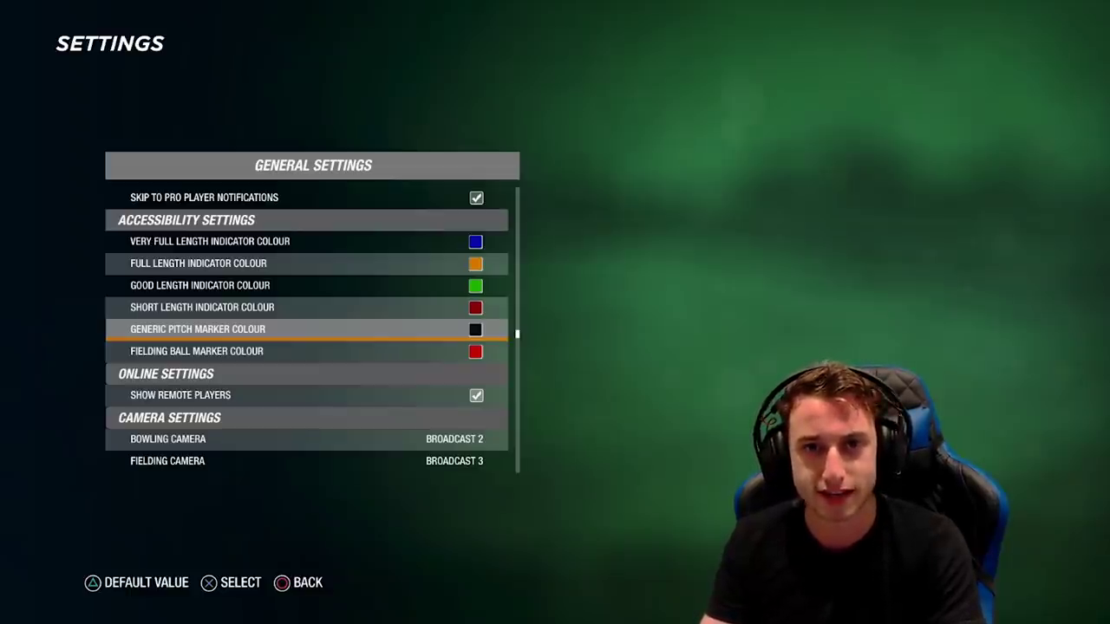
key("Up")
key("Up")
key("Up")
key("Down")
key("Down")
key("Down")
key("Down")
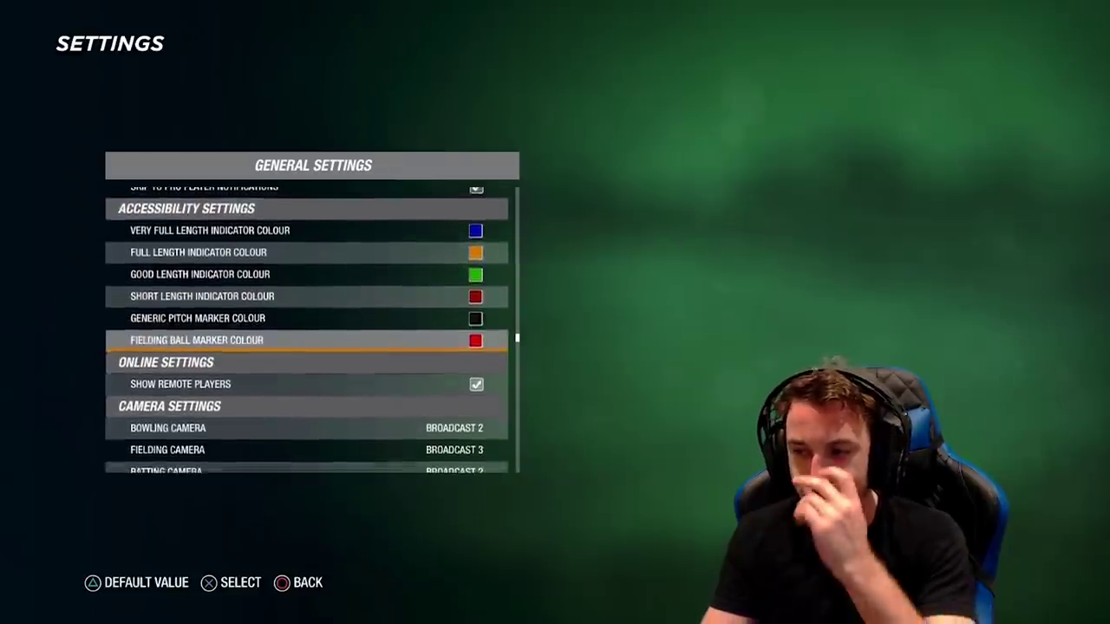
key("Down")
key("Down")
key("Down")
key("Down")
key("Down")
key("Down")
key("Down")
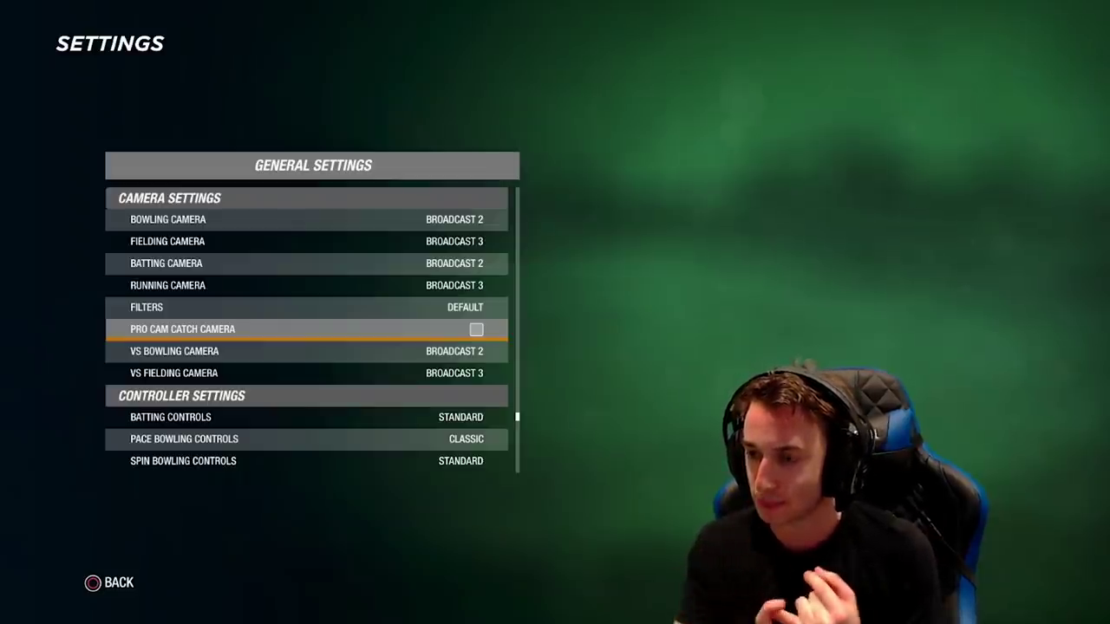
key("Up")
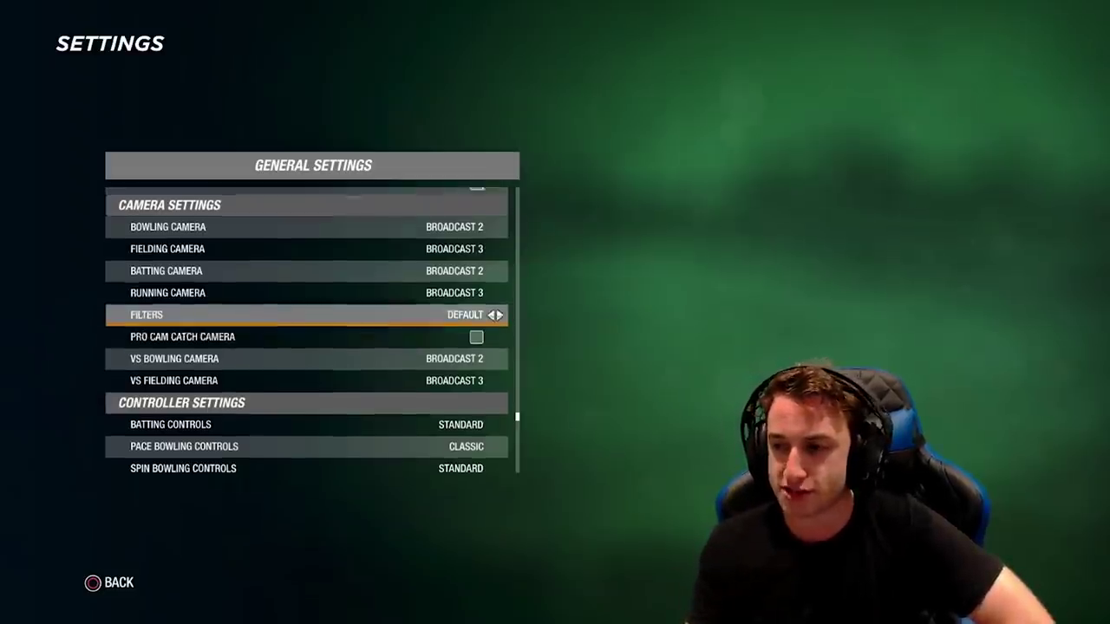
key("Right")
key("Left")
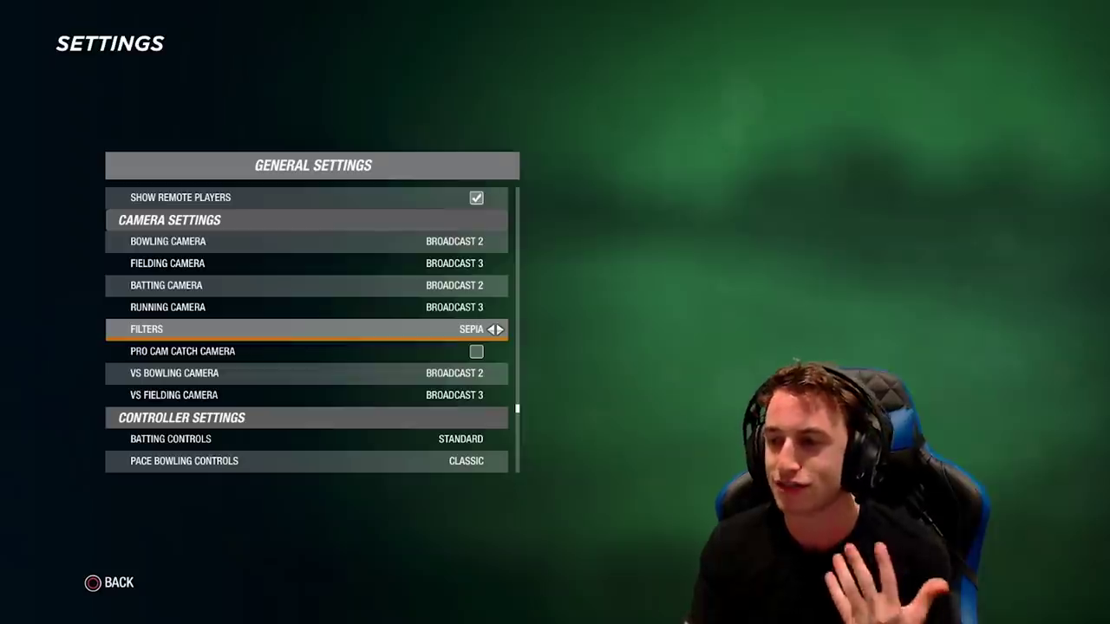
key("Right")
key("Right")
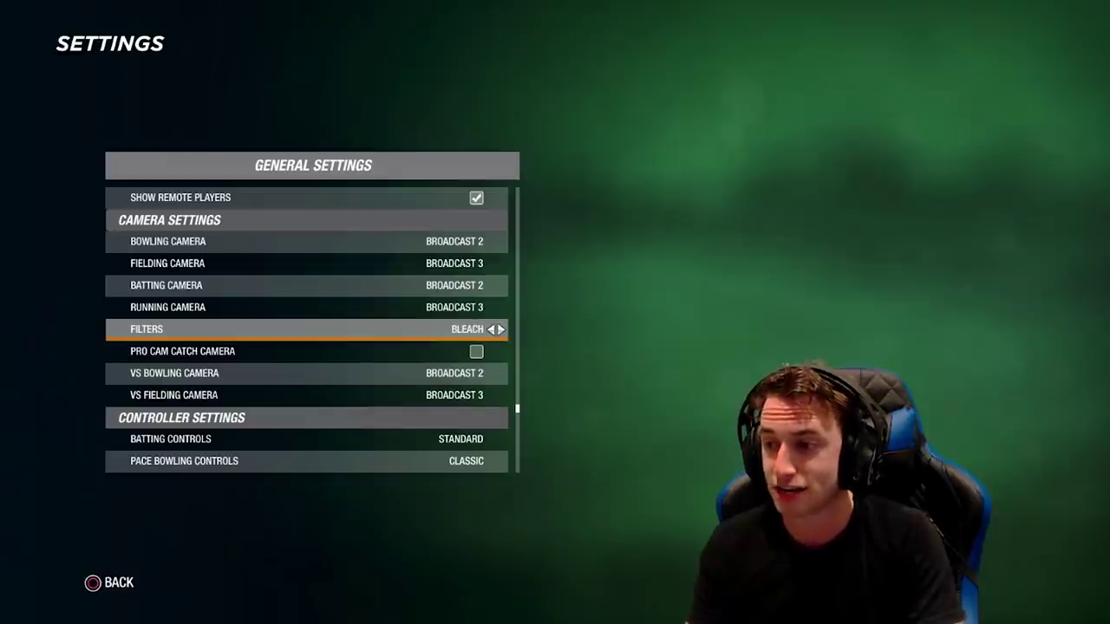
key("Down")
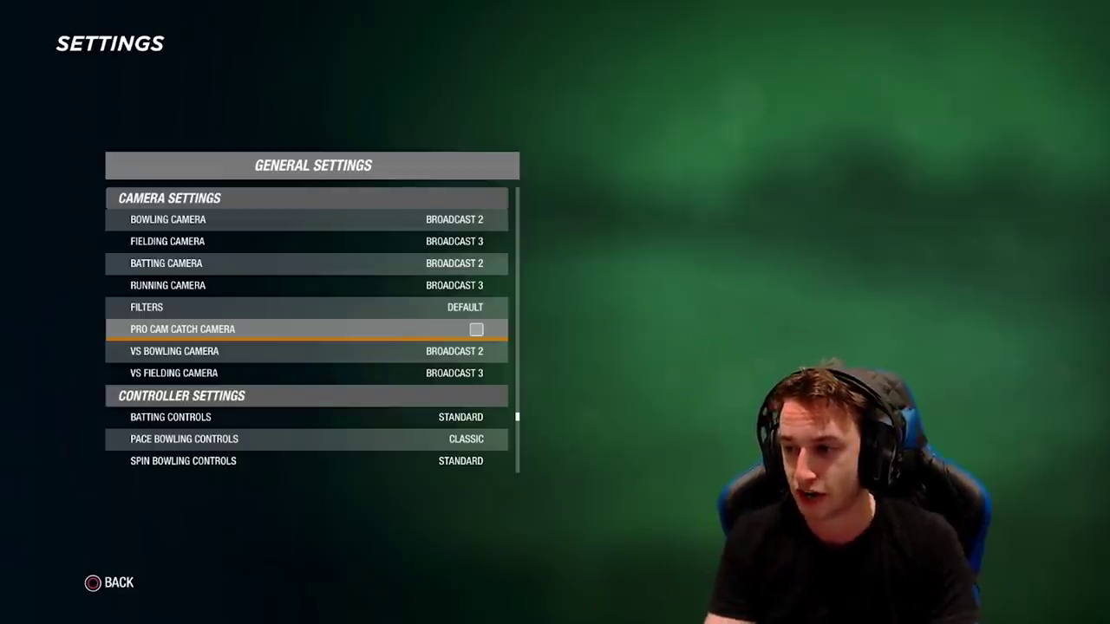
- Browse the Batting, Pace Bowling and Spin Bowling Controls rows in Controller Settings
key("Down")
key("Down")
key("Down")
key("Down")
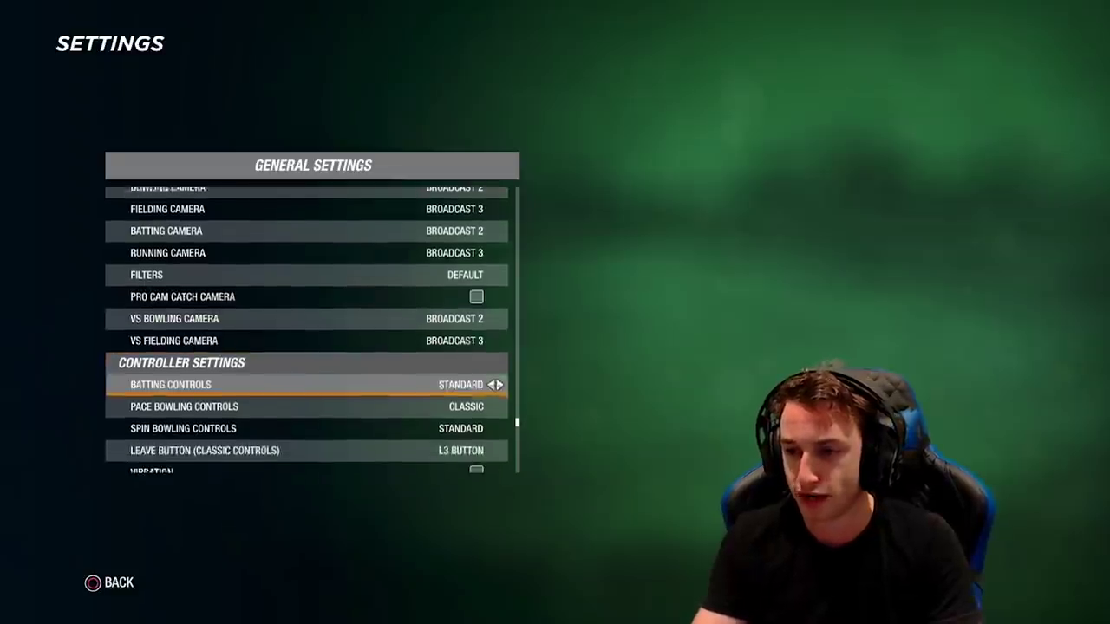
key("Down")
key("Up")
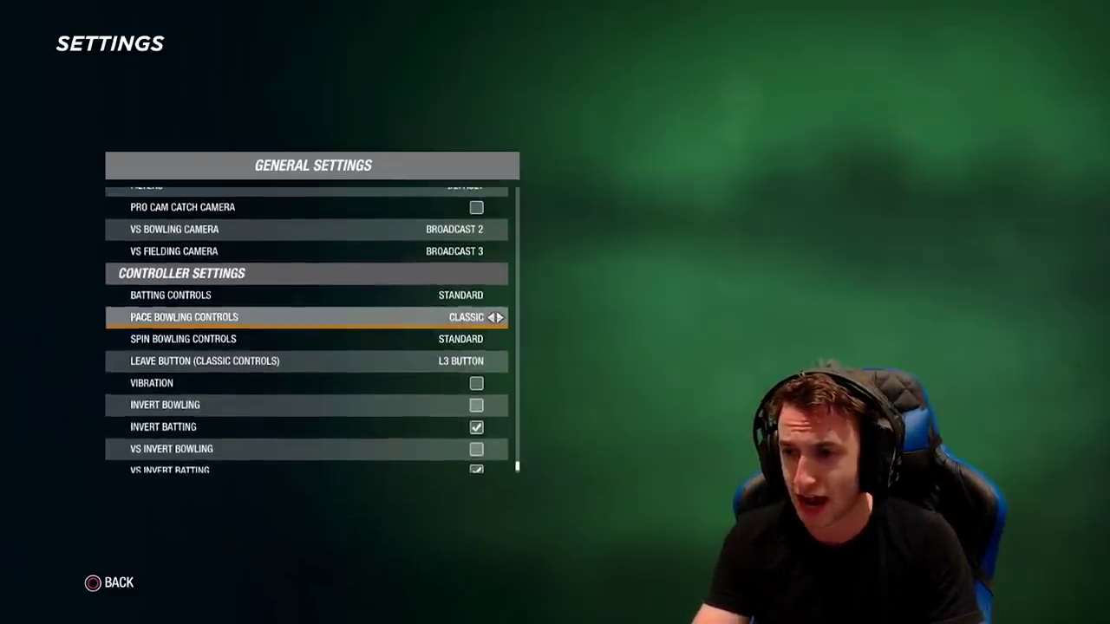
key("Up")
key("Down")
key("Up")
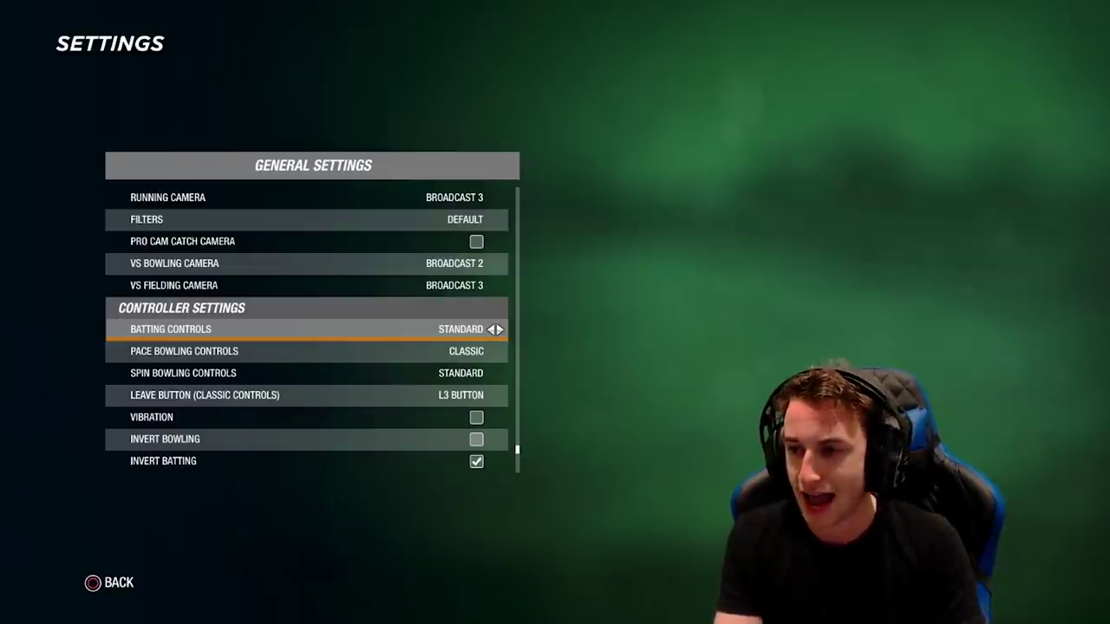
key("Down")
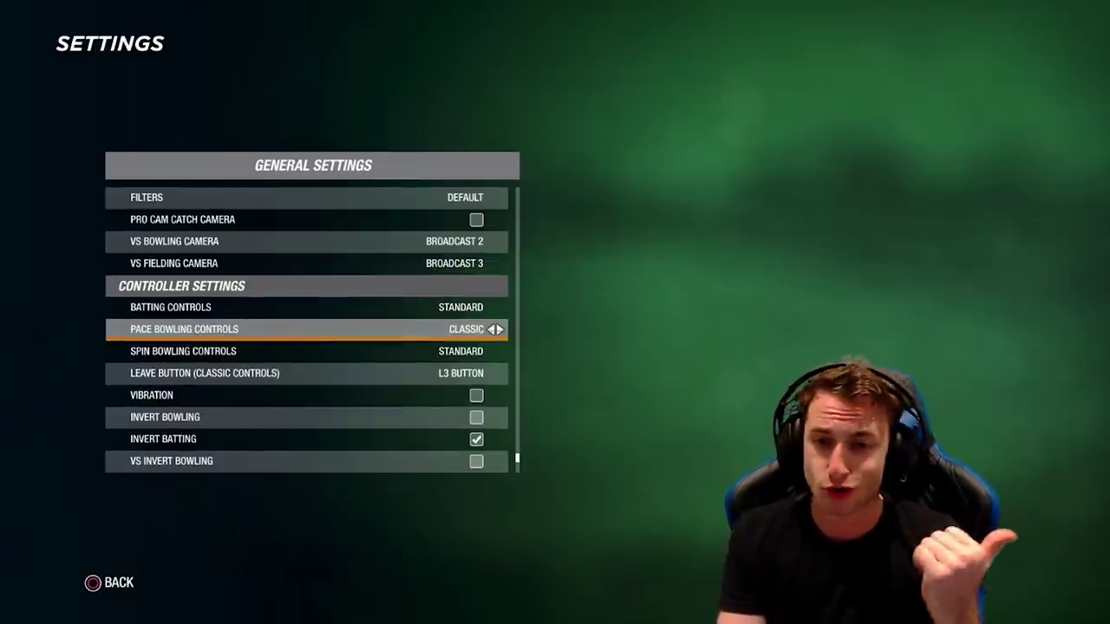
key("Down")
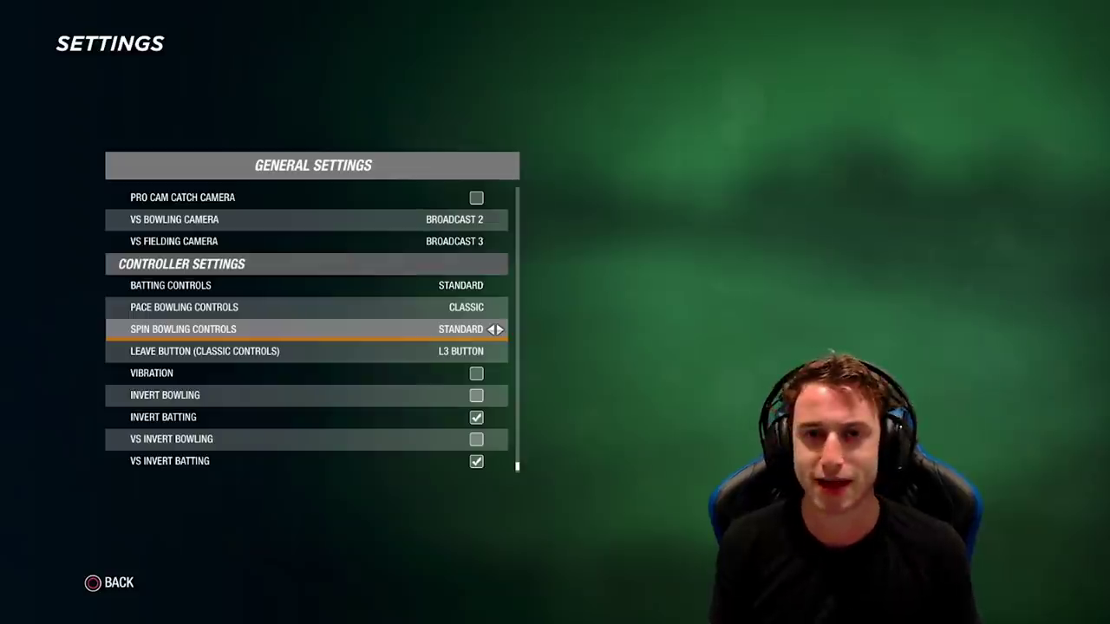
- Review the Invert Batting and VS Invert options, leaving them on, and exit to the Settings grid
key("Down")
key("Down")
key("Down")
key("Down")
key("Down")
key("Down")
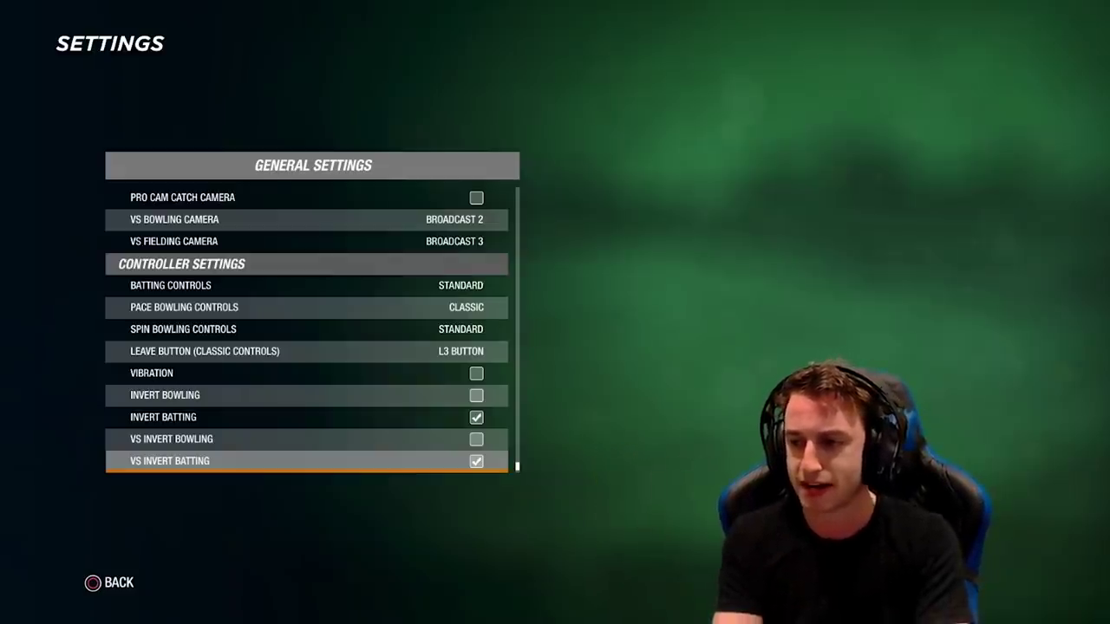
key("Up")
key("Down")
key("Up")
key("Down")
key("Up")
key("Up")
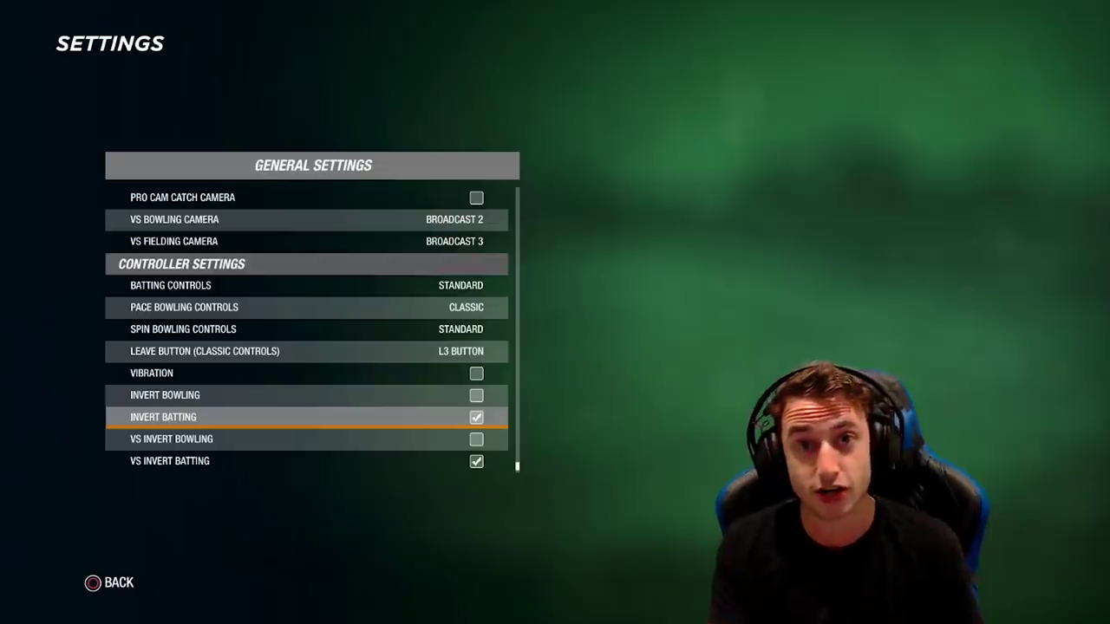
key("Escape")
key("Up")
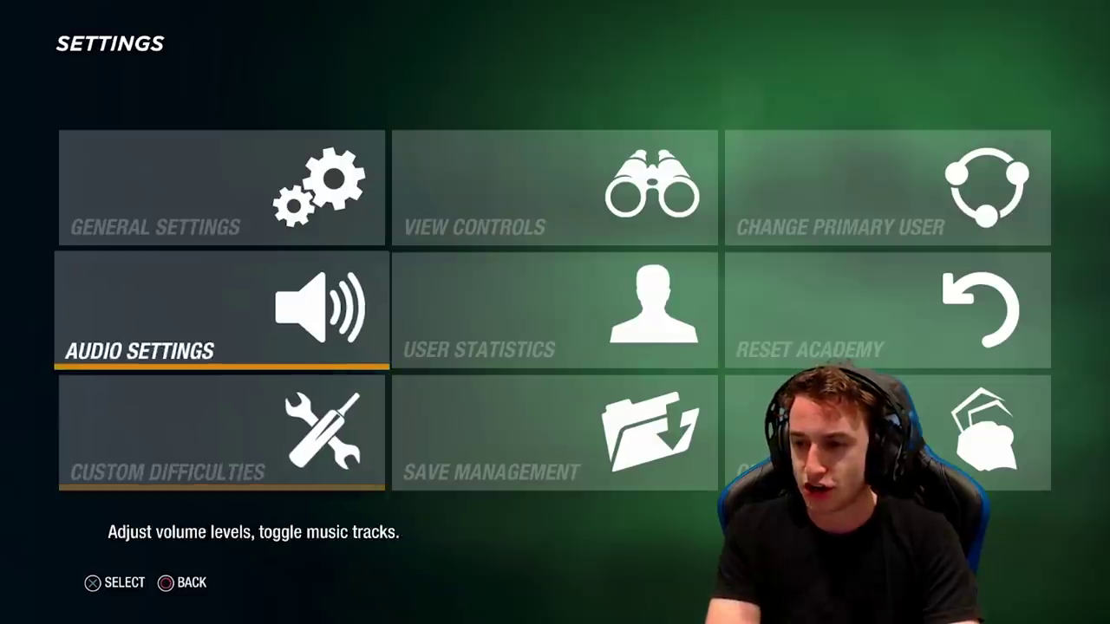
- Look over Audio Settings, including Menu Sounds volume, then back out to the grid
key("Return")
key("Down")
key("Down")
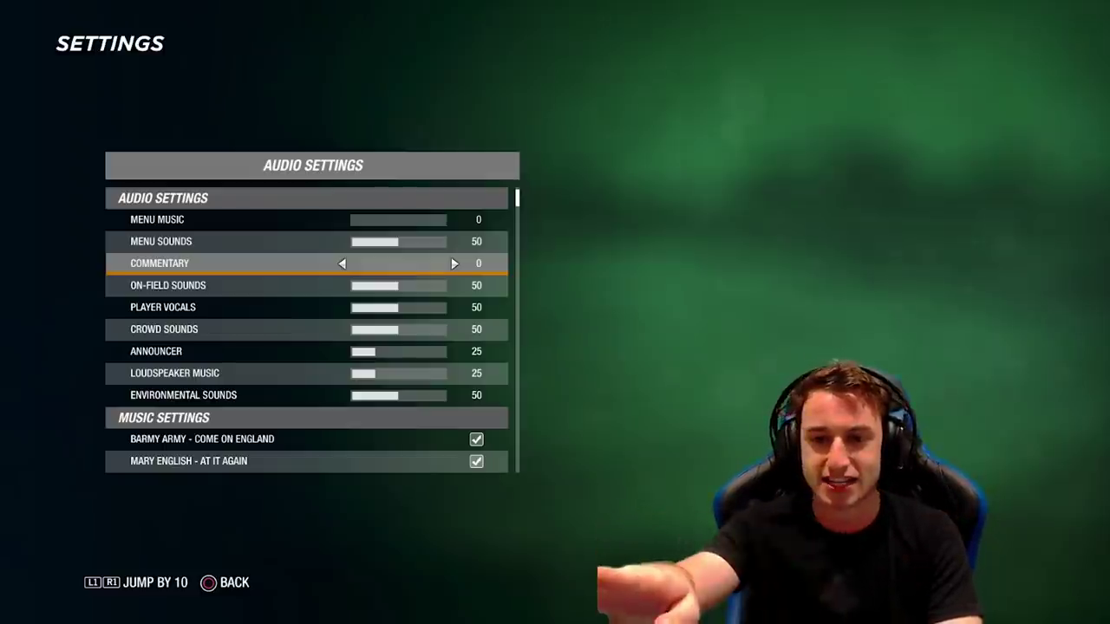
key("Escape")
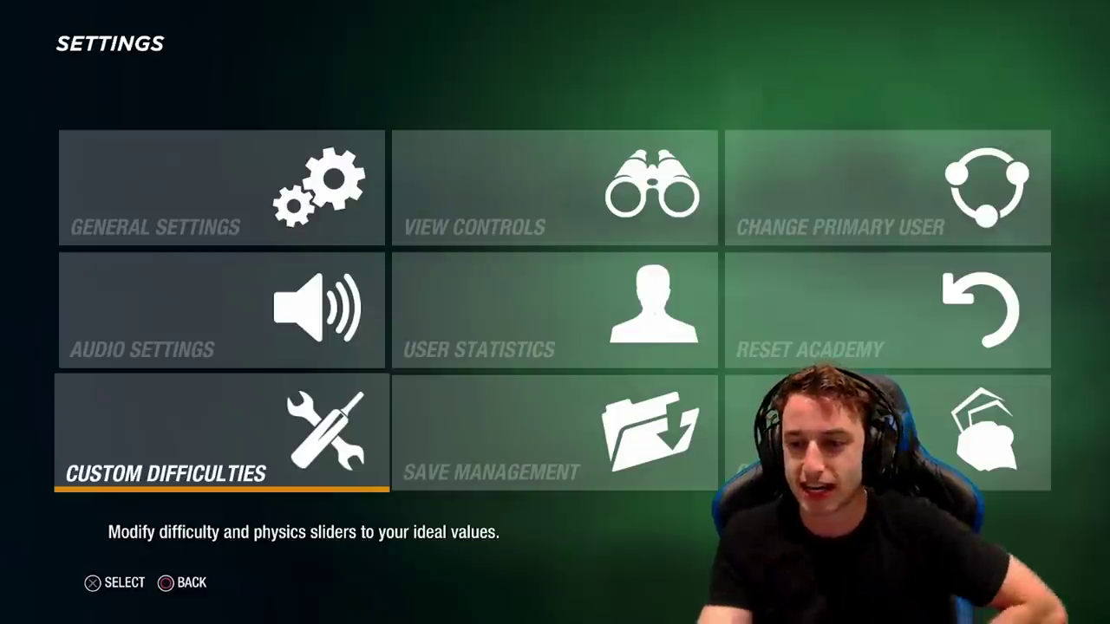
- Open the My Epic Difficulty entry from Custom Difficulties
key("Return")
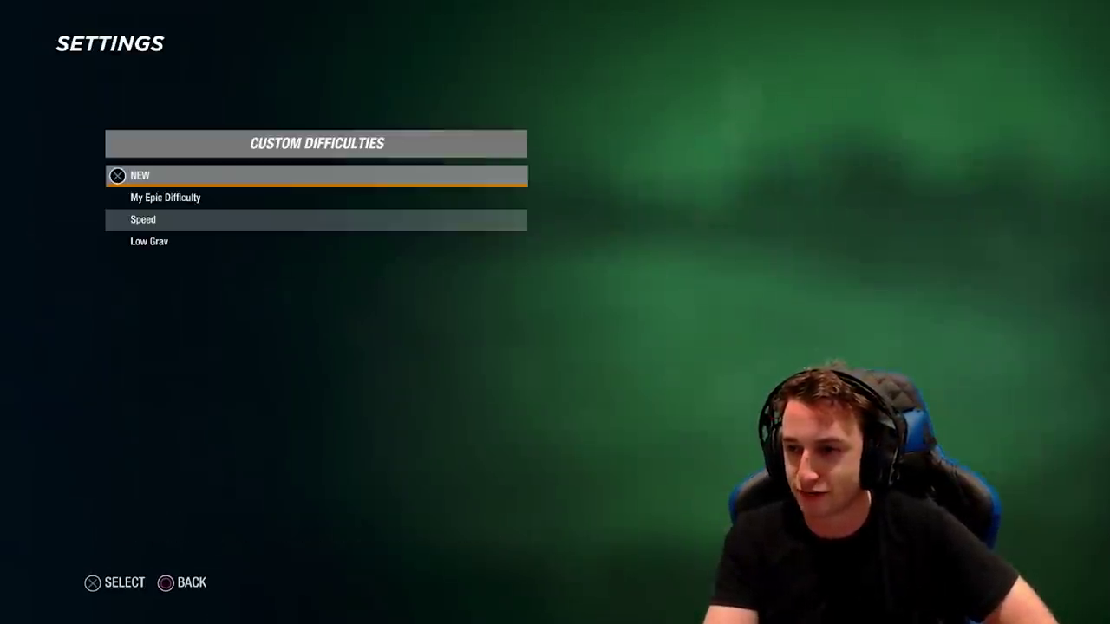
key("Down")
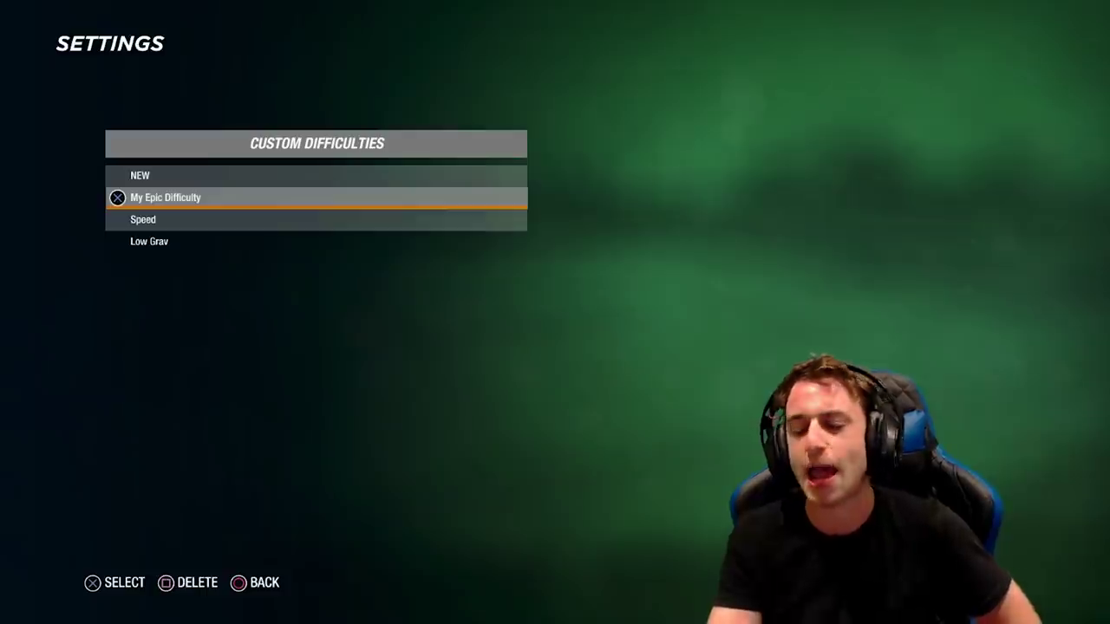
key("Return")
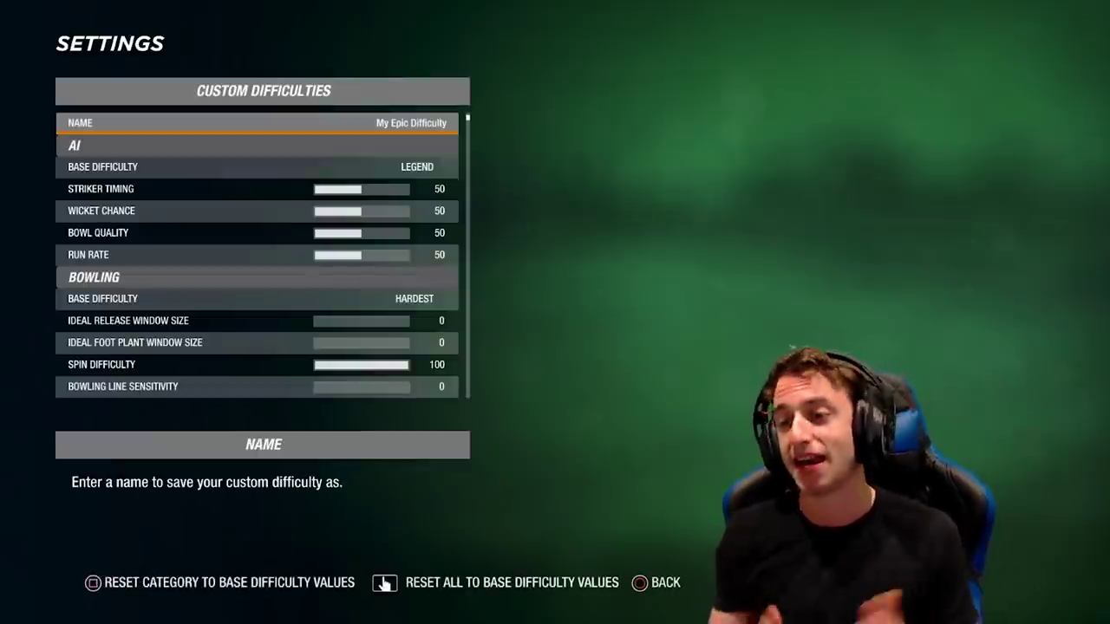